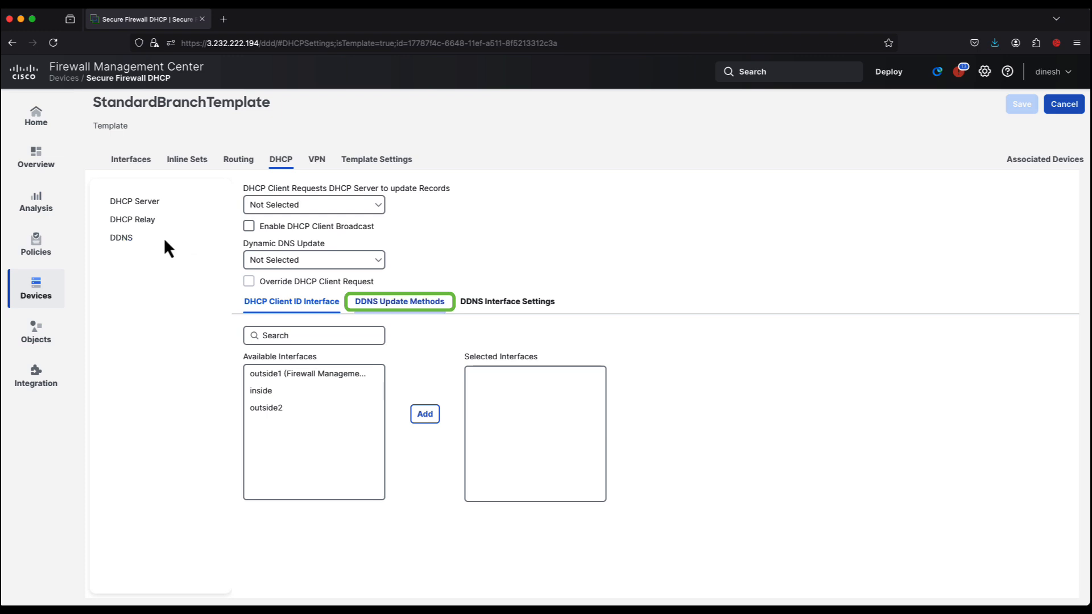
# - Add an FMC Only DDNS update method named FMC_DDNS with an update interval of 0 days and 5 minutes
pyautogui.click(397, 310)
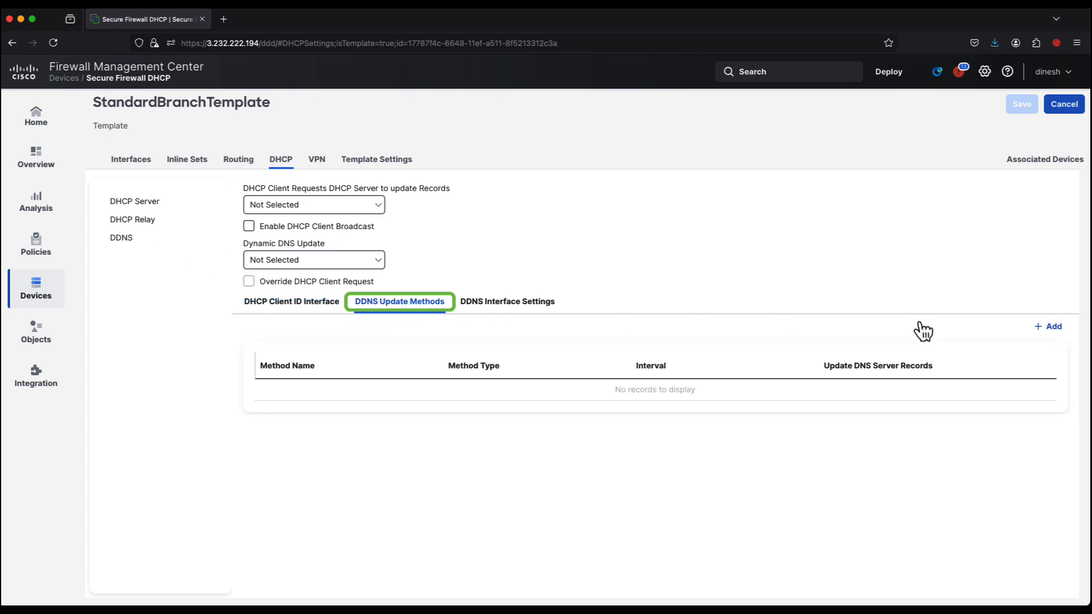
pyautogui.click(1048, 327)
pyautogui.write('FMC_DDNS')
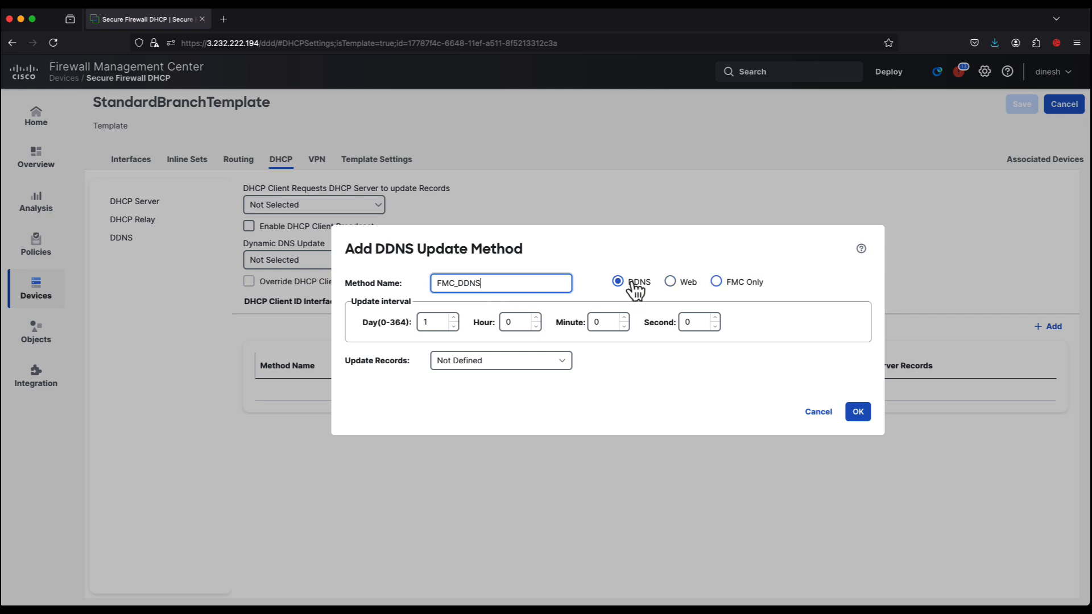
pyautogui.click(716, 282)
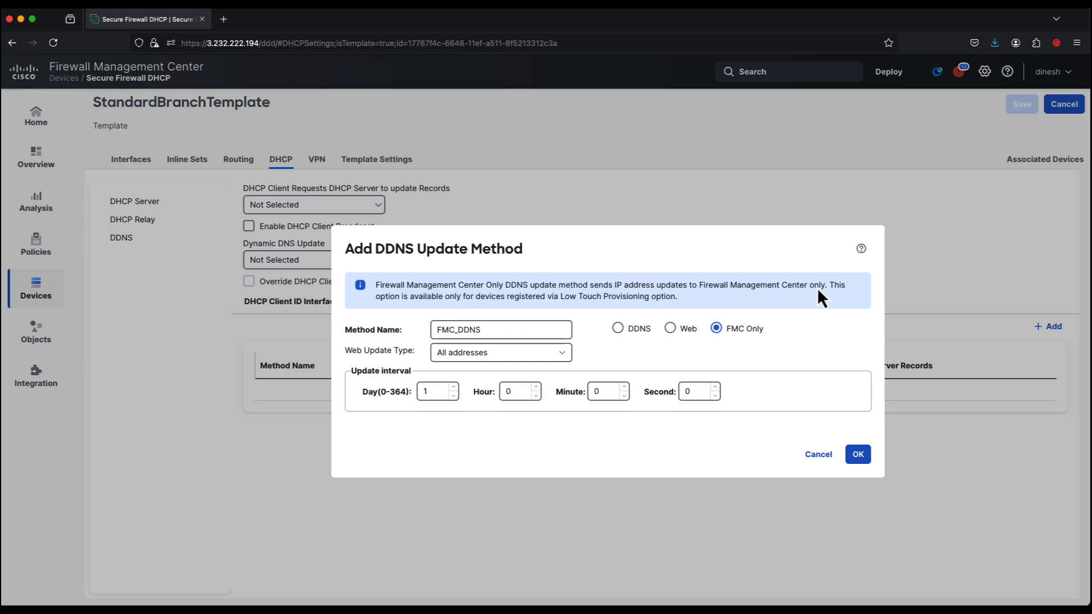
pyautogui.click(453, 396)
pyautogui.click(624, 388)
pyautogui.click(624, 387)
pyautogui.click(624, 387)
pyautogui.click(624, 387)
pyautogui.click(855, 455)
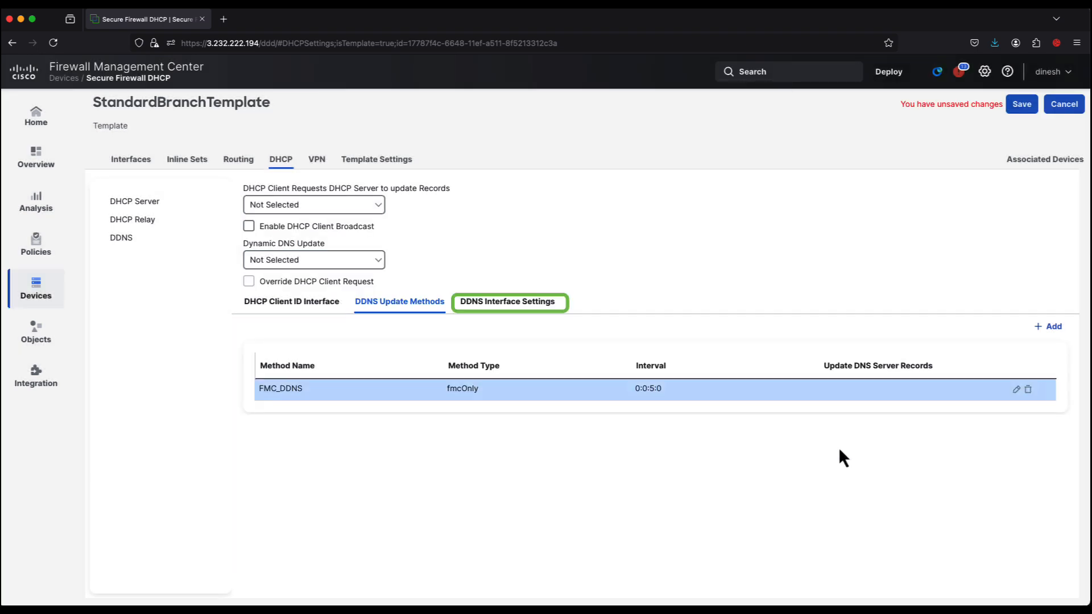
# - Start a dynamic DNS interface configuration for outside1 that uses the FMC_DDNS method
pyautogui.click(541, 311)
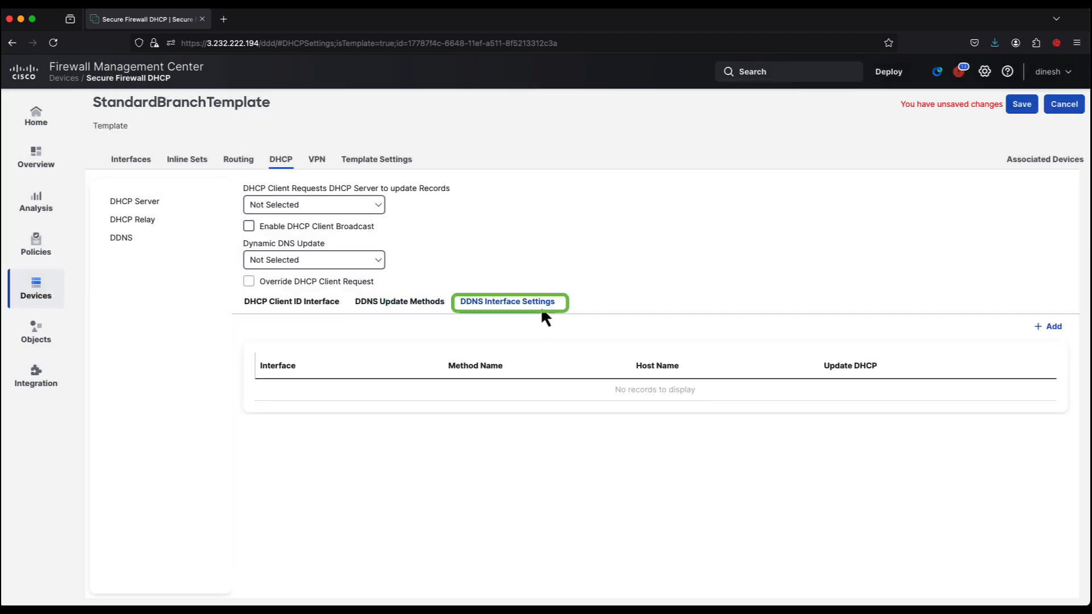
pyautogui.click(1058, 329)
pyautogui.click(527, 244)
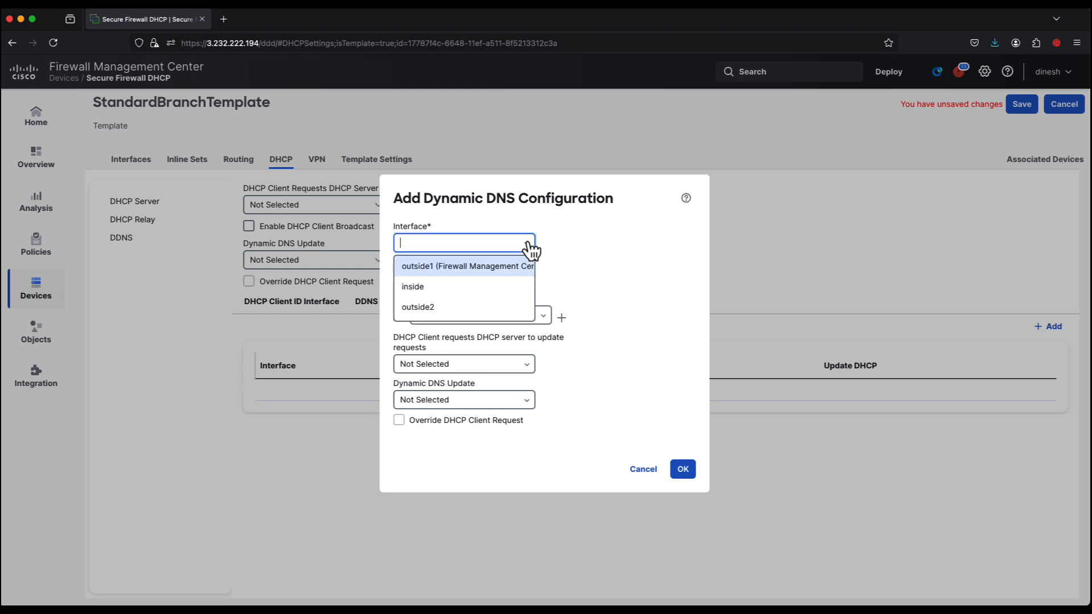
pyautogui.click(469, 267)
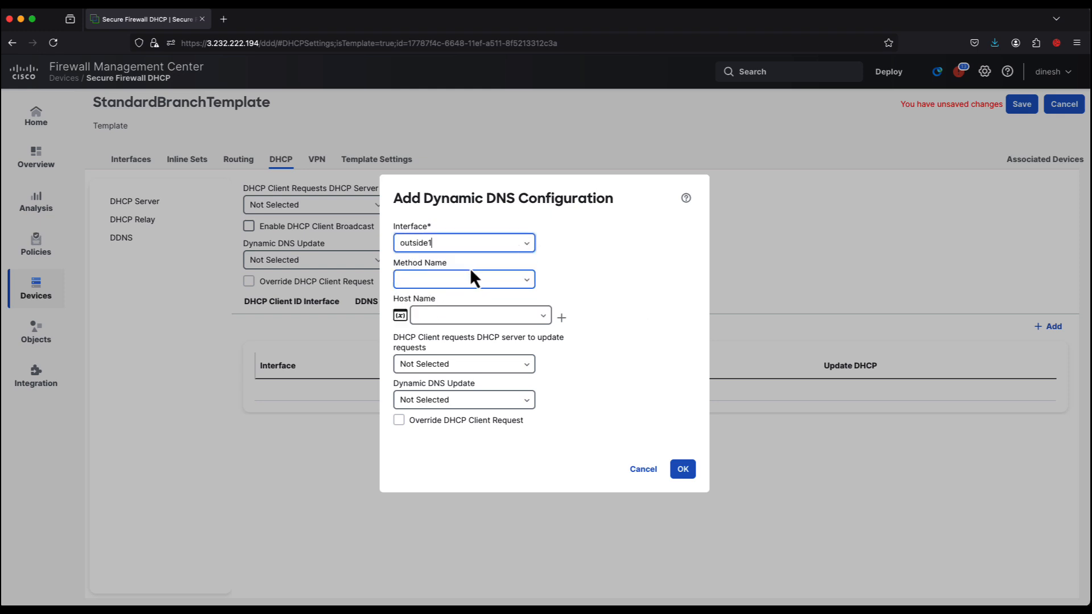
pyautogui.click(529, 282)
pyautogui.click(464, 323)
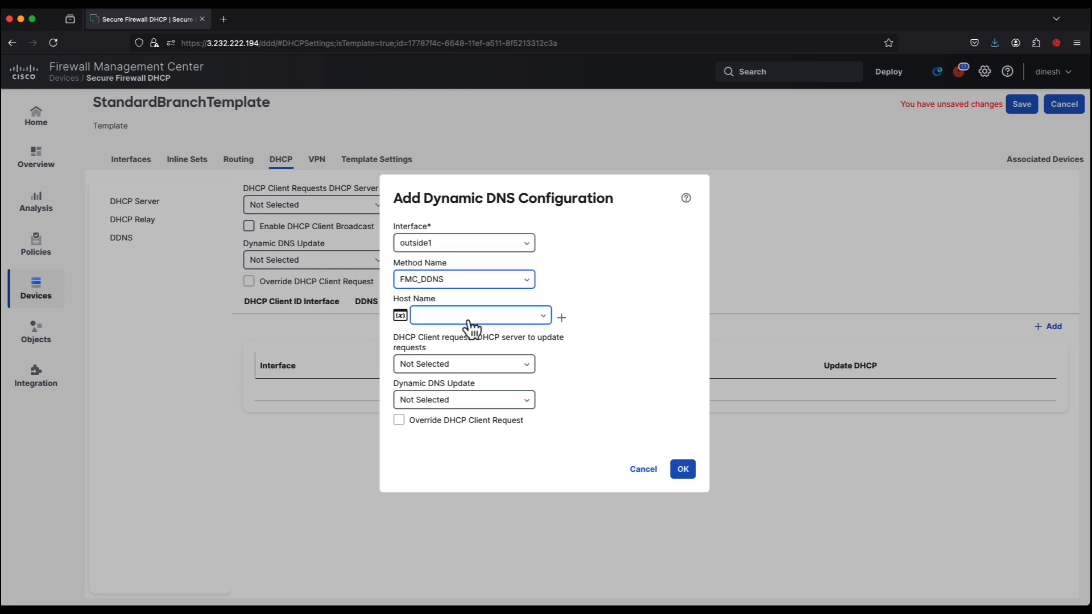
# - Create the FQDN variable Branch_Hostname as the configuration's host name and save the template changes
pyautogui.click(552, 317)
pyautogui.write('Branch_Hostname')
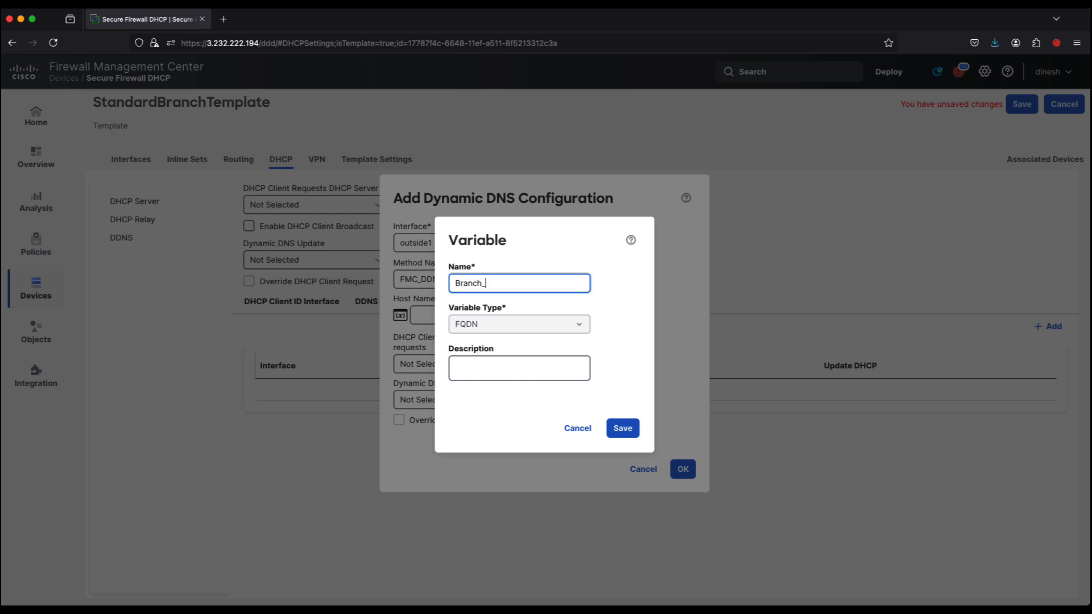
pyautogui.click(610, 432)
pyautogui.click(682, 469)
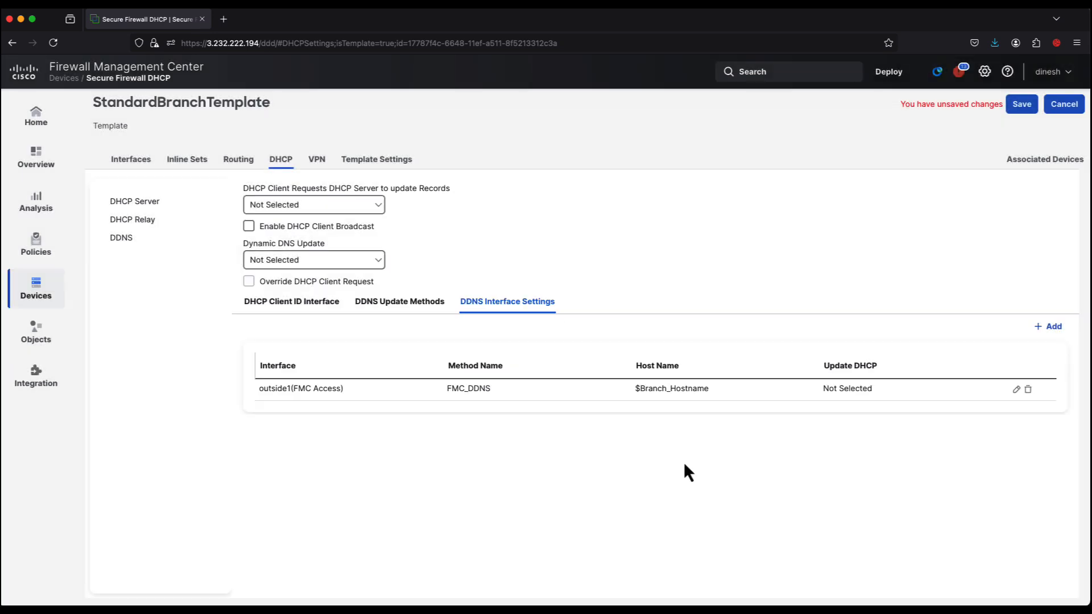
pyautogui.click(1023, 106)
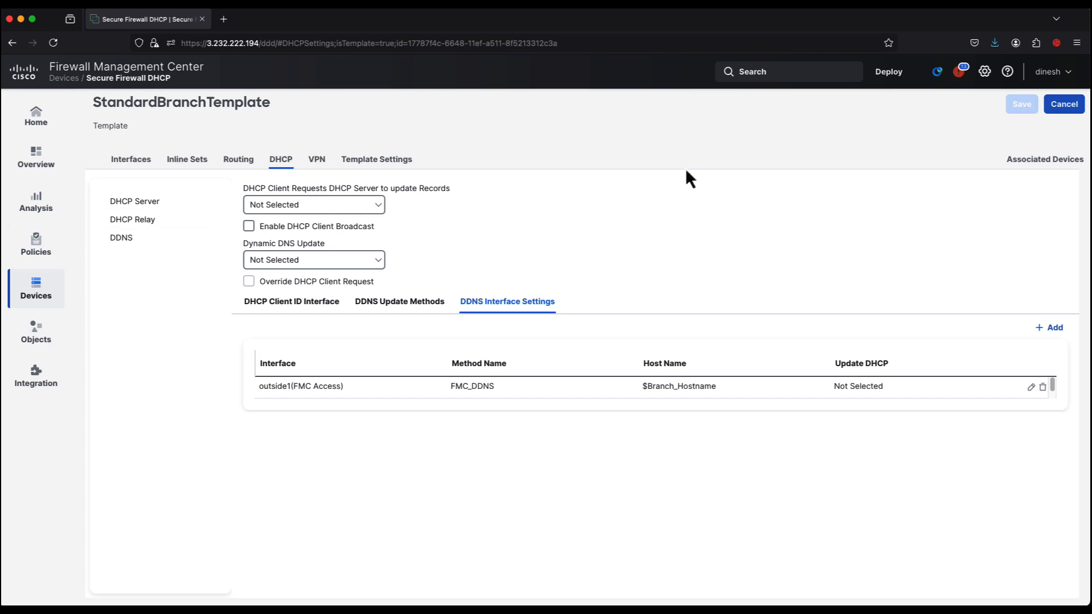
# - Start the add-device wizard from Device Management and choose serial number as the registration method
pyautogui.moveTo(36, 287)
pyautogui.click(130, 175)
pyautogui.click(133, 158)
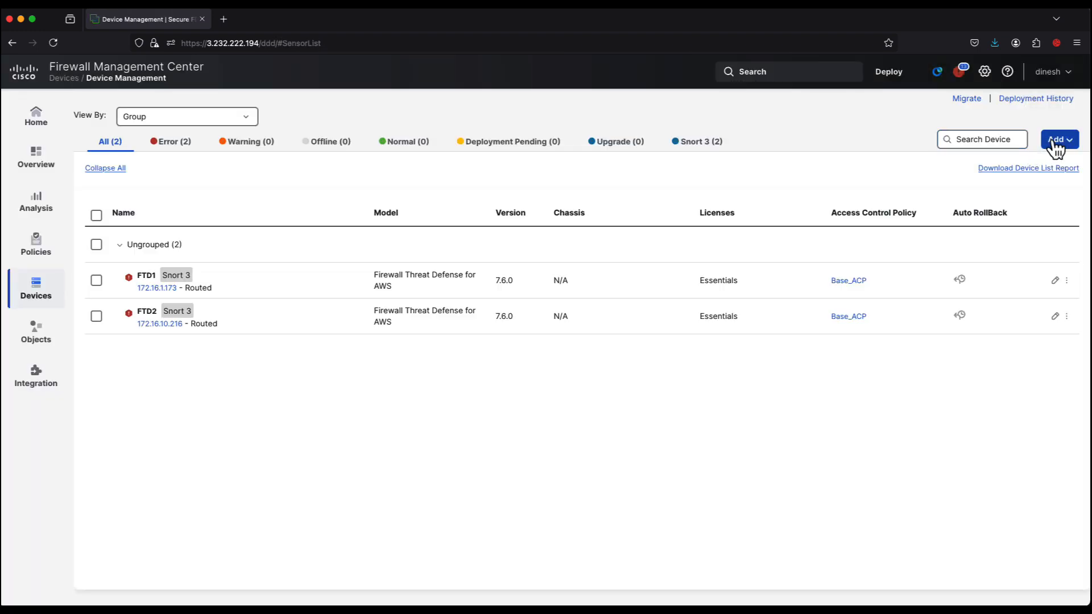
pyautogui.click(1056, 143)
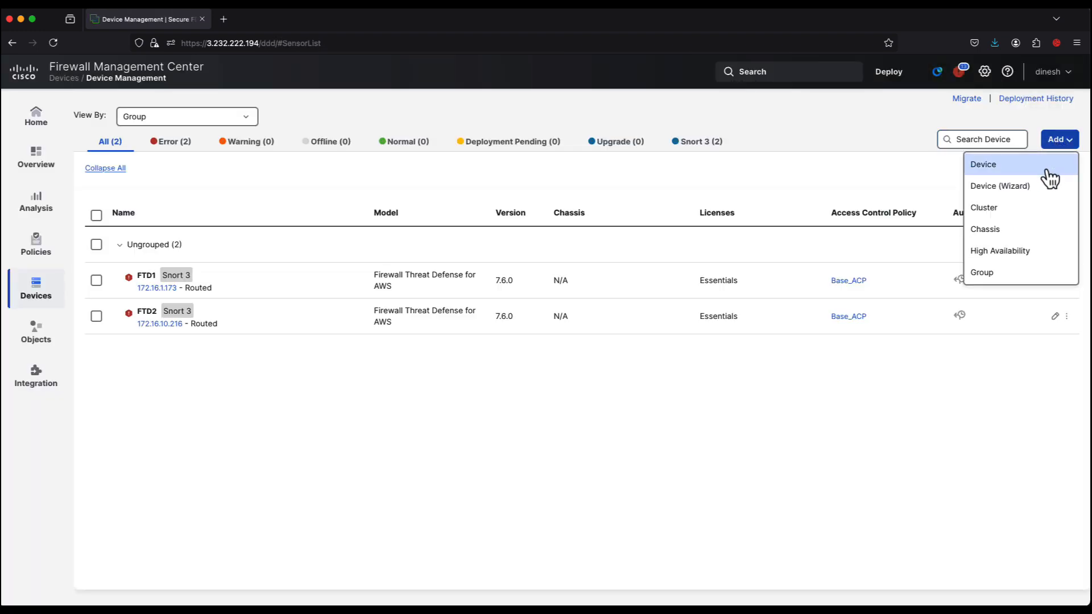
pyautogui.click(1036, 188)
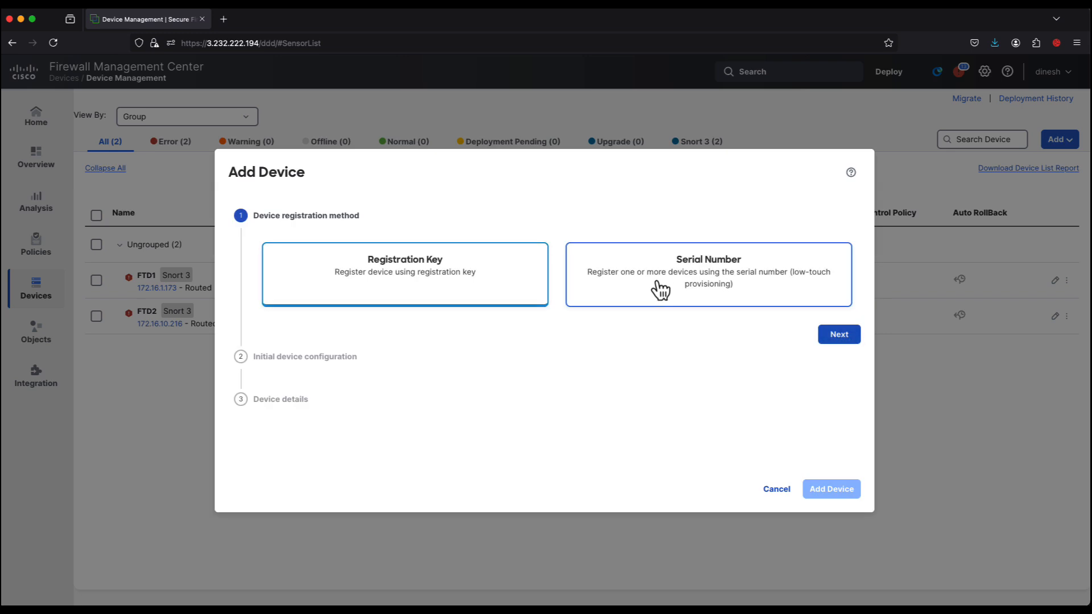
pyautogui.click(658, 288)
pyautogui.click(837, 335)
# - Choose StandardBranchTemplate as the device template for the initial configuration and continue to the device details
pyautogui.click(393, 349)
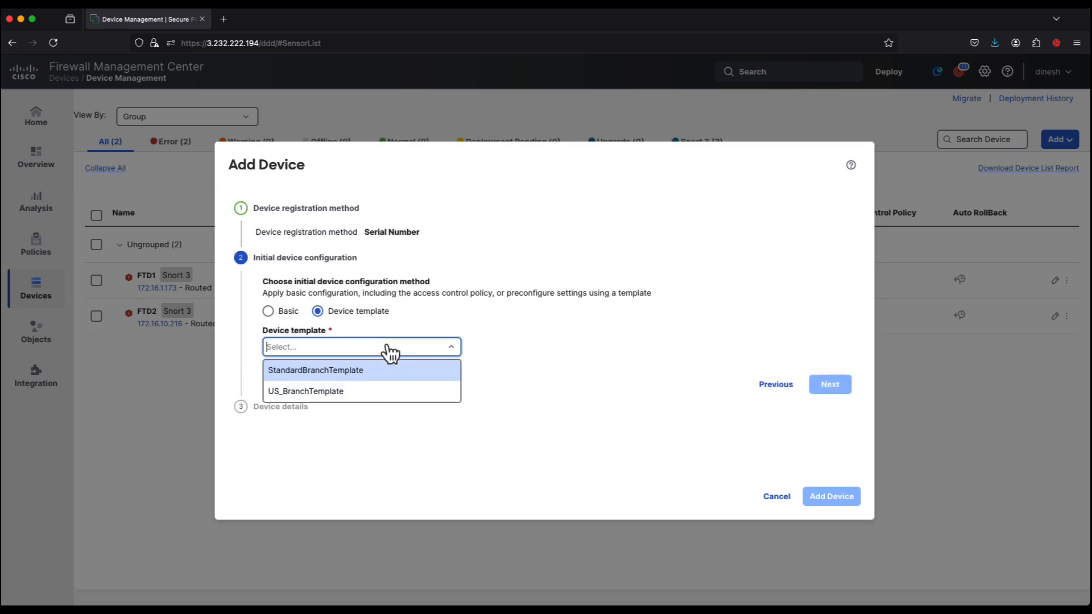
pyautogui.click(337, 376)
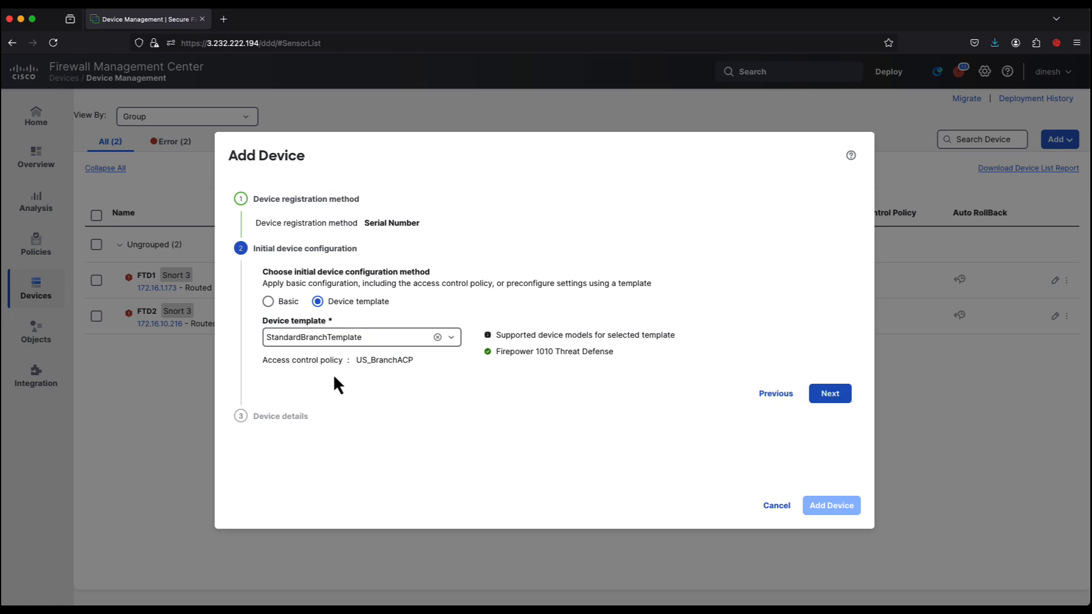
pyautogui.click(829, 394)
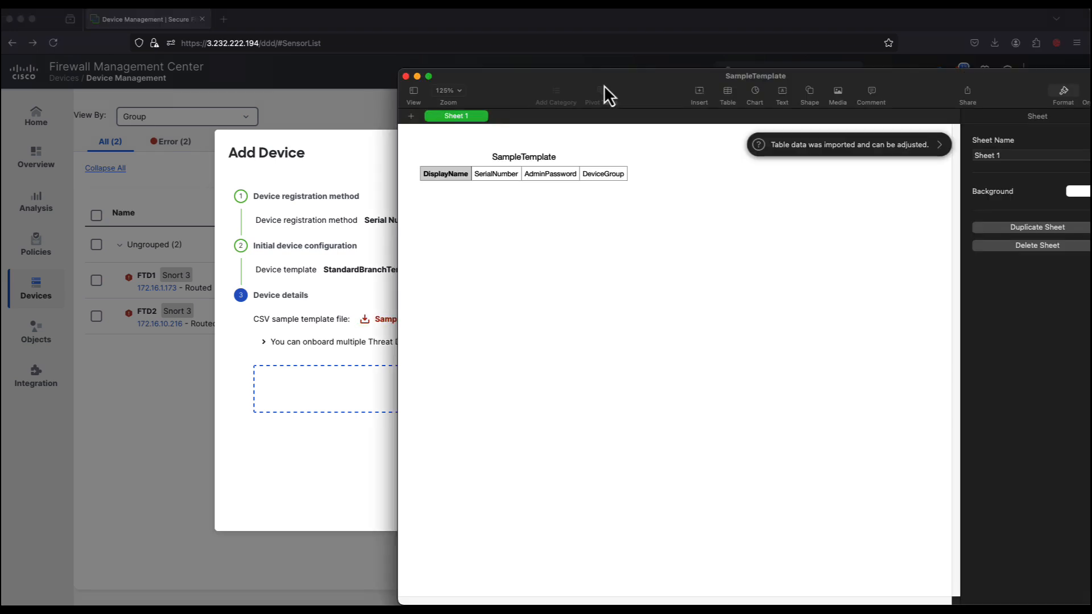
# - Close the sample spreadsheet, upload the filled-in SampleTemplate.csv as the device details, and add its branch devices
pyautogui.click(406, 76)
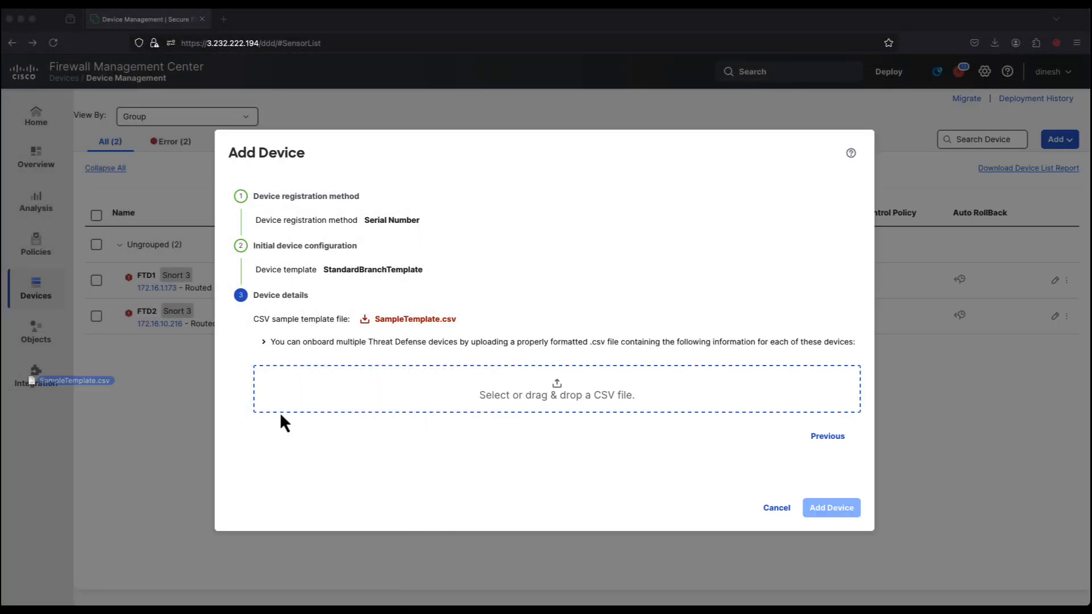
pyautogui.moveTo(283, 423); pyautogui.dragTo(564, 384)
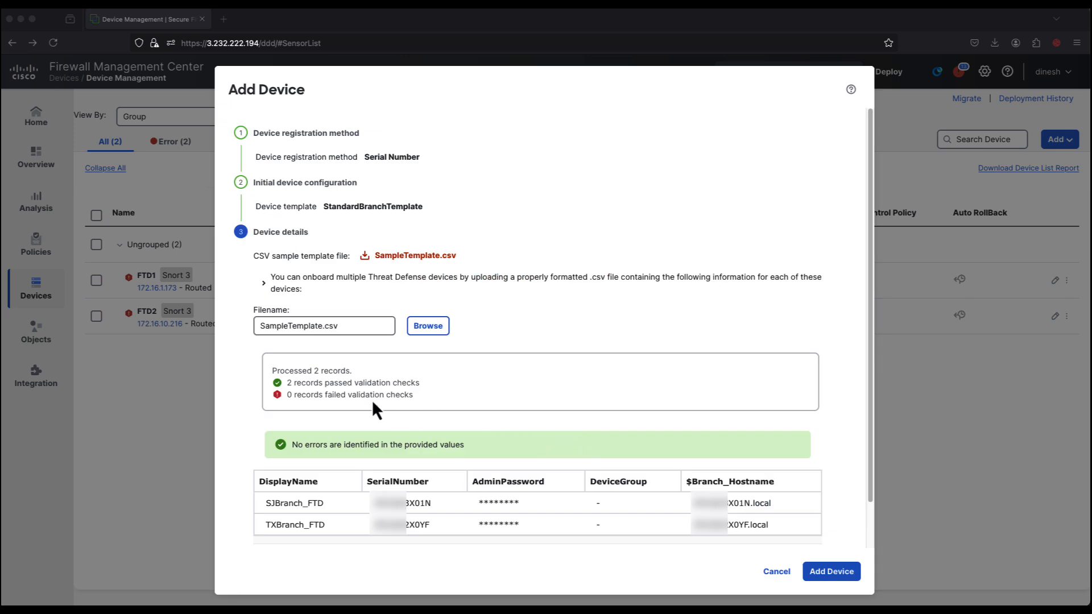
pyautogui.scroll(-2, 372, 401)
pyautogui.click(844, 579)
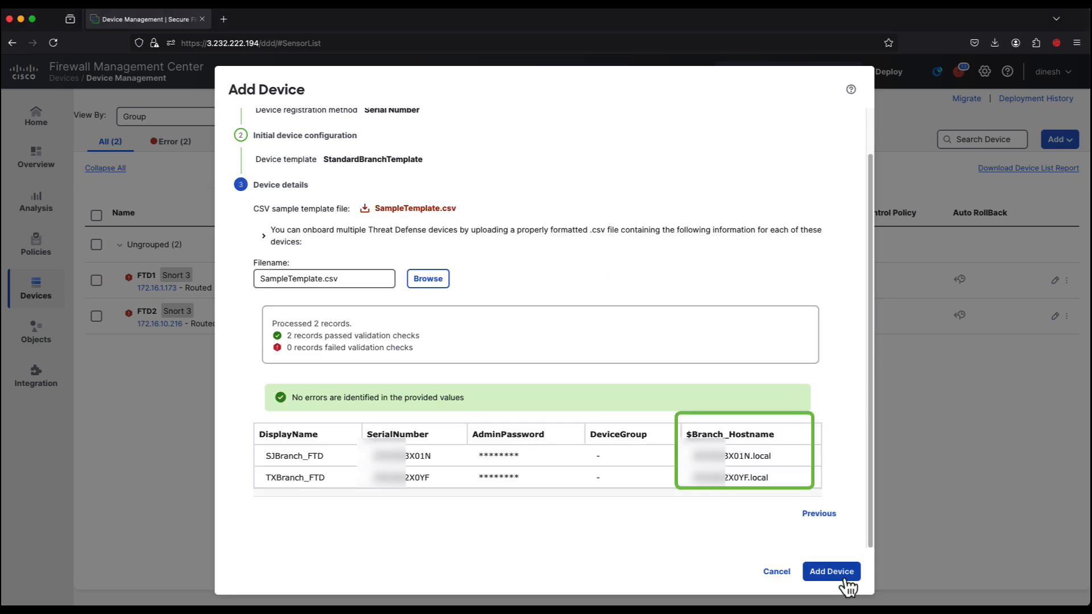
pyautogui.click(846, 580)
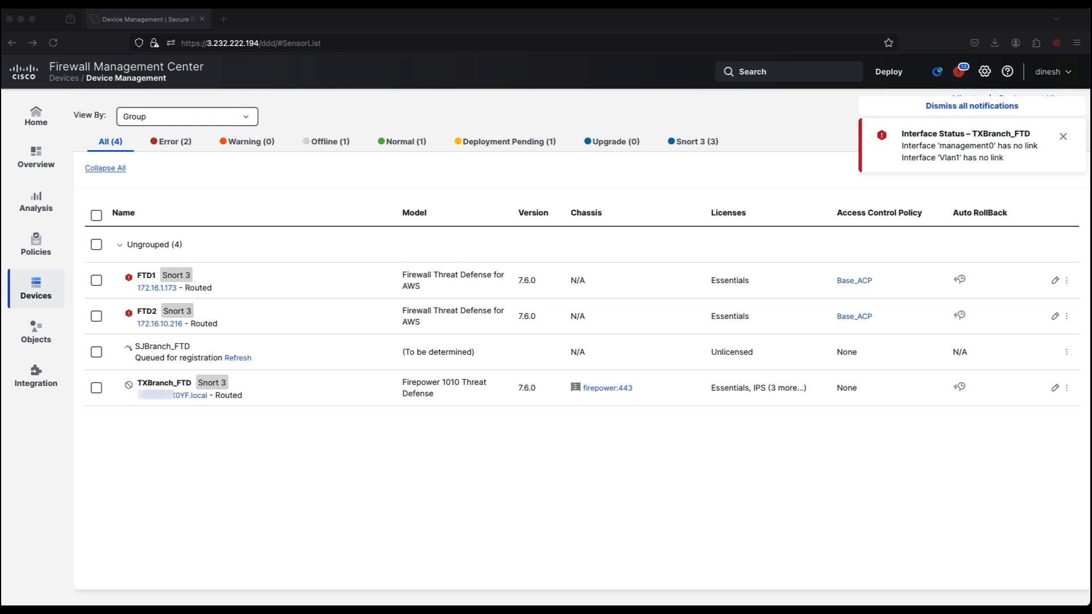
# - Dismiss all notifications and review the deployment and task status of the newly added branch devices
pyautogui.click(972, 106)
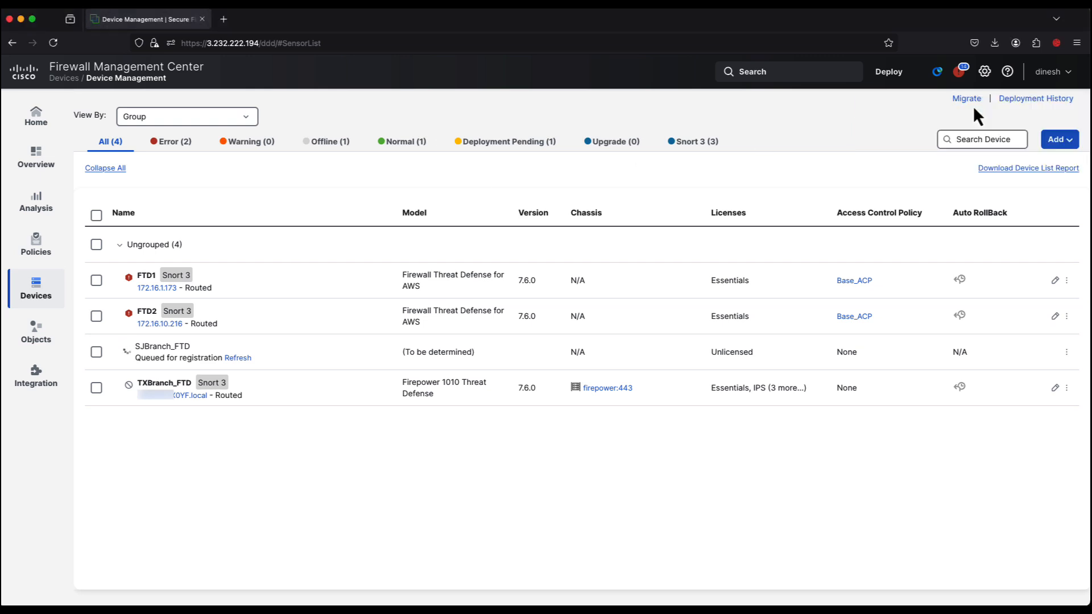
pyautogui.click(959, 73)
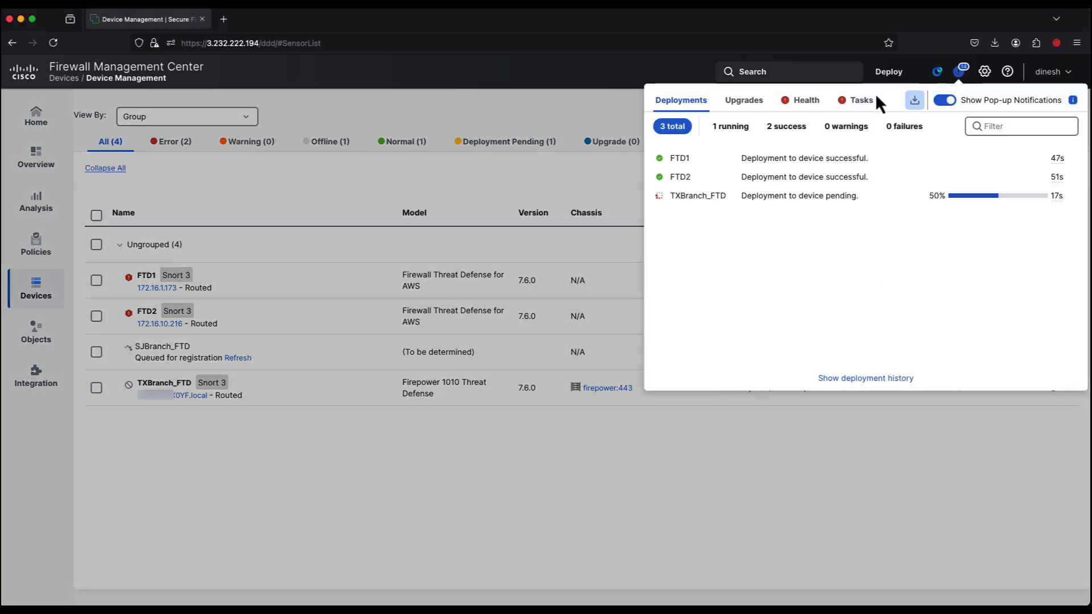
pyautogui.click(865, 101)
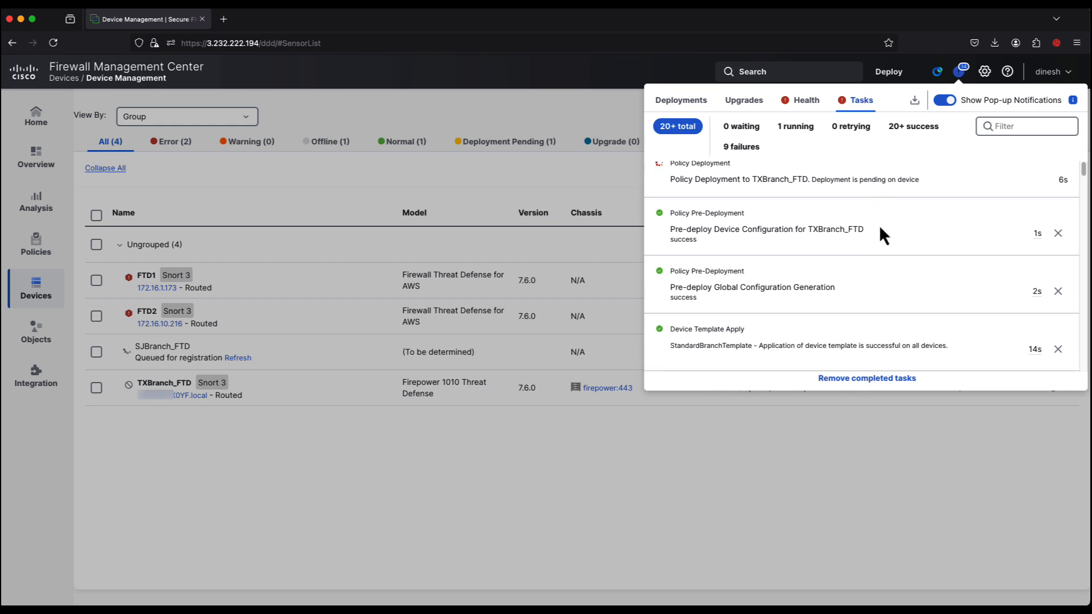
pyautogui.click(774, 501)
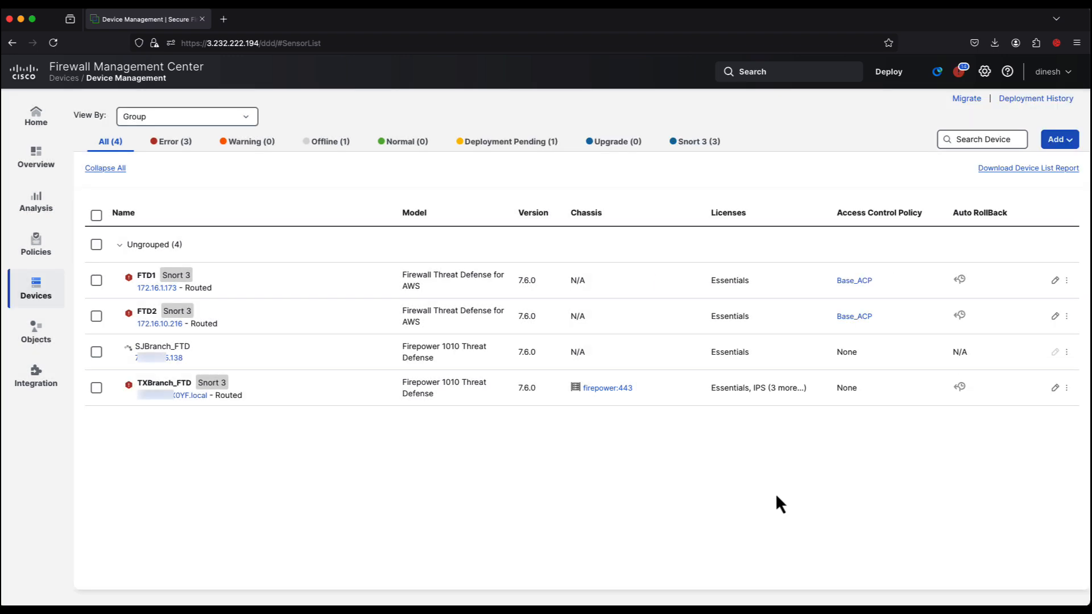